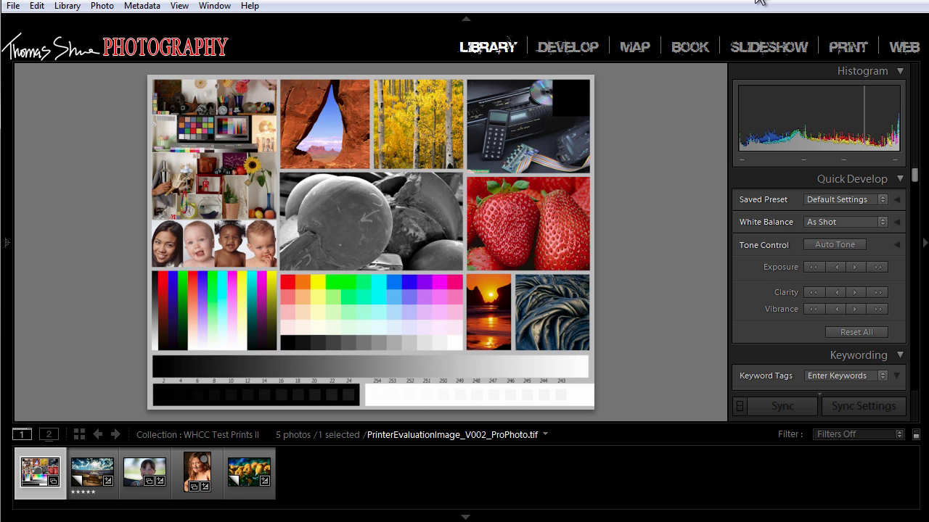
# Zoom into the test print and pan across the colour chart, gears, Kodak scales and sunflower.
pyautogui.click(320, 160)
pyautogui.moveTo(302, 165); pyautogui.dragTo(457, 277)
pyautogui.moveTo(373, 258); pyautogui.dragTo(357, 278)
pyautogui.moveTo(497, 247); pyautogui.dragTo(497, 294)
pyautogui.moveTo(526, 235); pyautogui.dragTo(481, 229)
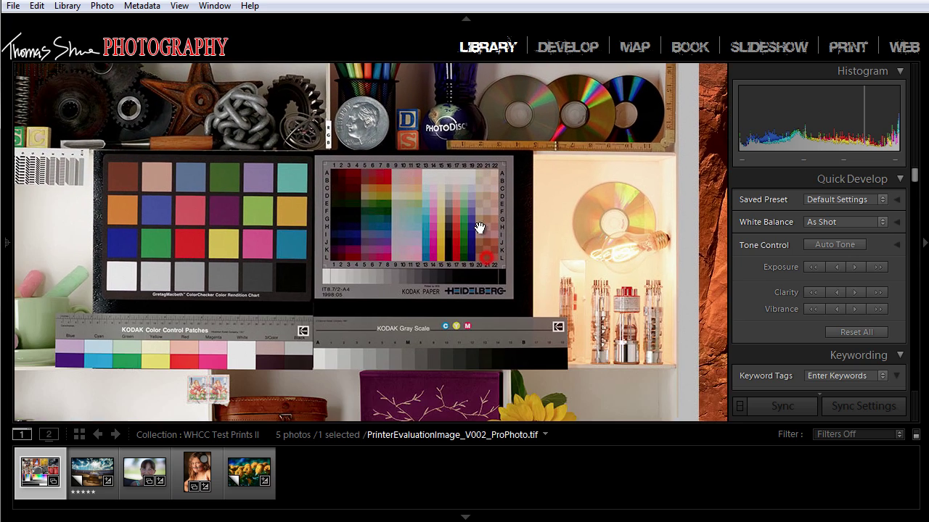
pyautogui.moveTo(487, 259); pyautogui.dragTo(475, 199)
pyautogui.moveTo(475, 312); pyautogui.dragTo(489, 288)
pyautogui.click(489, 288)
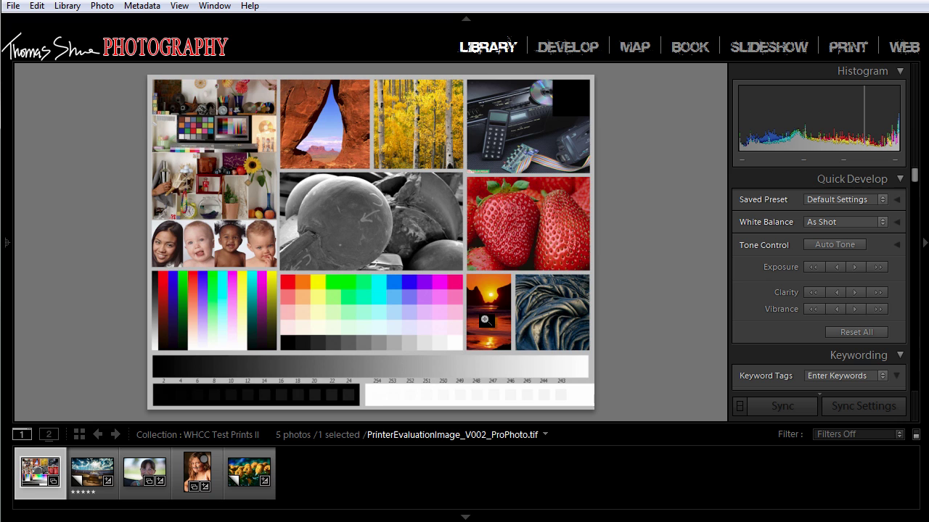
# Check the baby photos and woman's face at 1:1, then display the Las Vegas car photo.
pyautogui.click(197, 254)
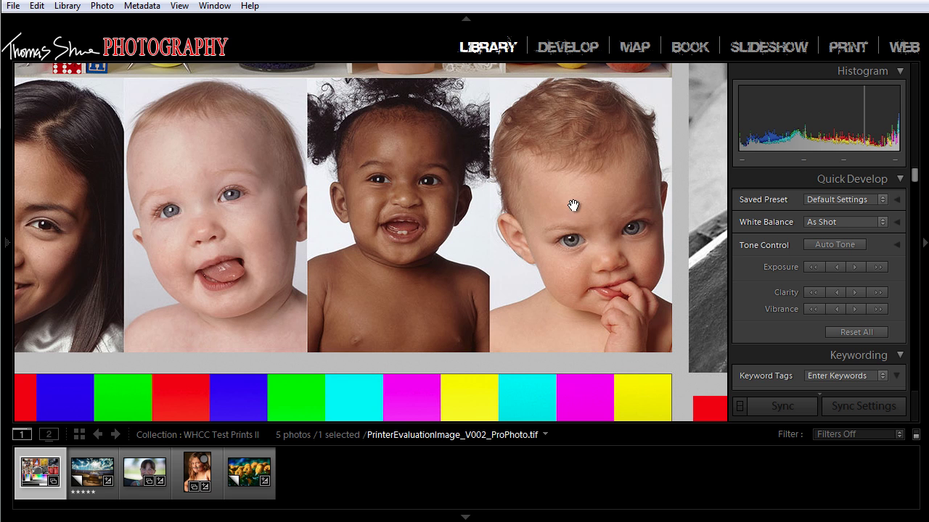
pyautogui.click(47, 254)
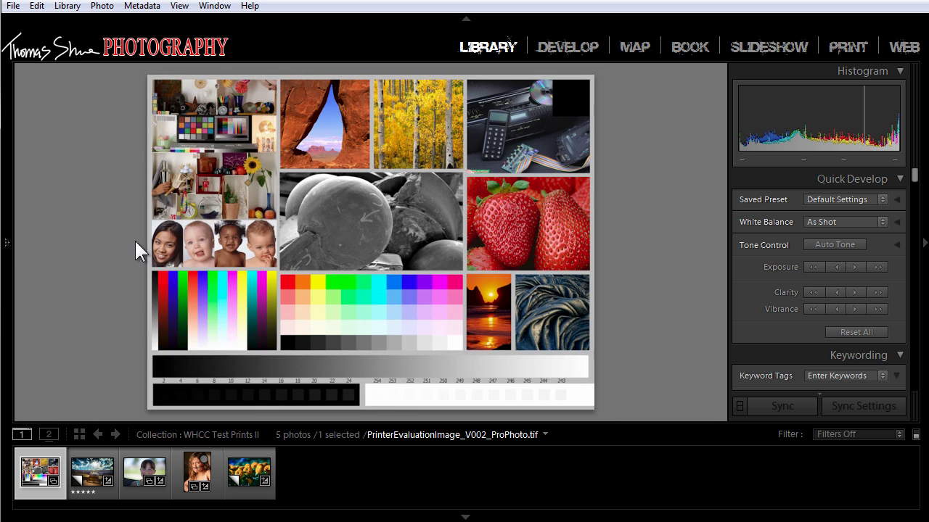
pyautogui.click(172, 235)
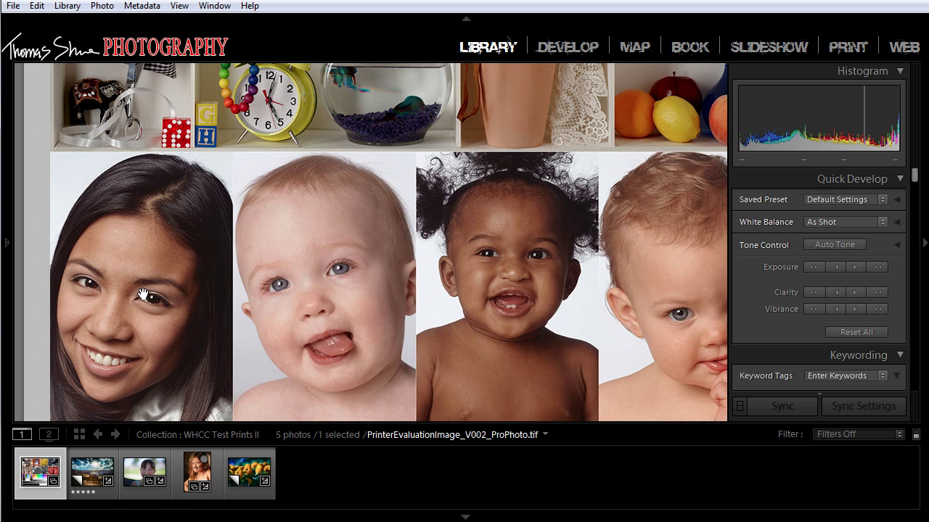
pyautogui.click(143, 294)
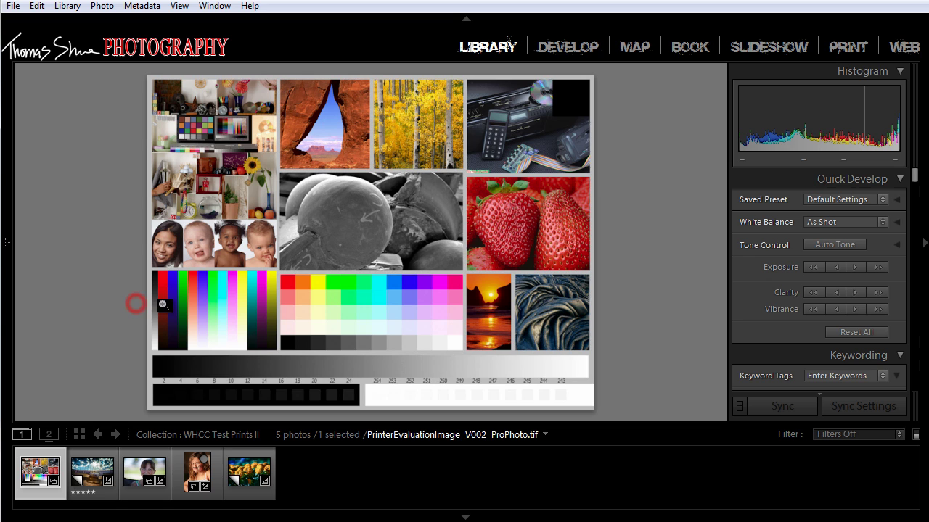
pyautogui.click(89, 466)
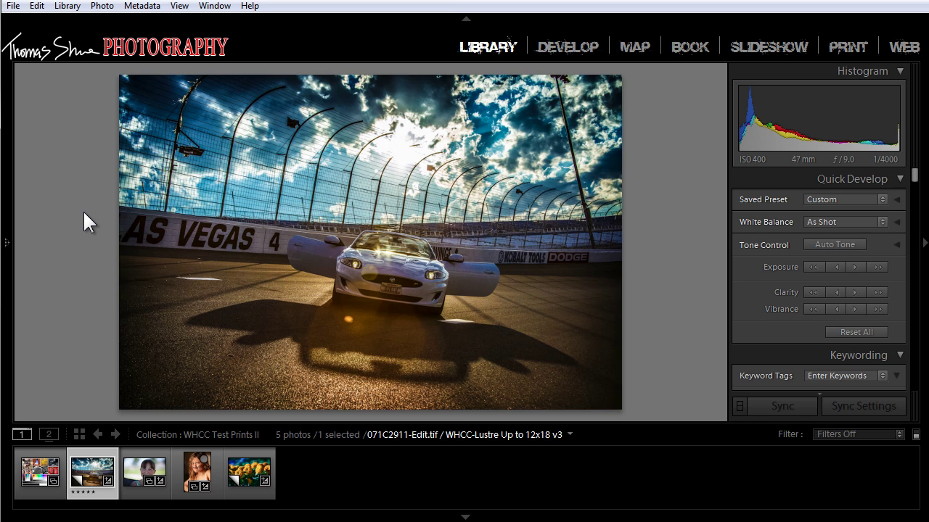
# Lay out the car photo in the Print module with Print Adjustment left unchecked.
pyautogui.click(842, 44)
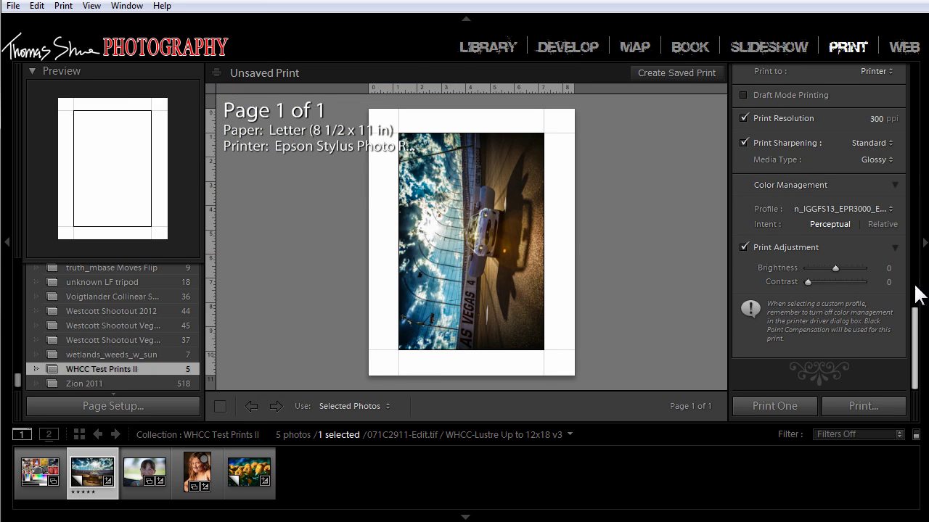
pyautogui.click(744, 246)
pyautogui.click(743, 246)
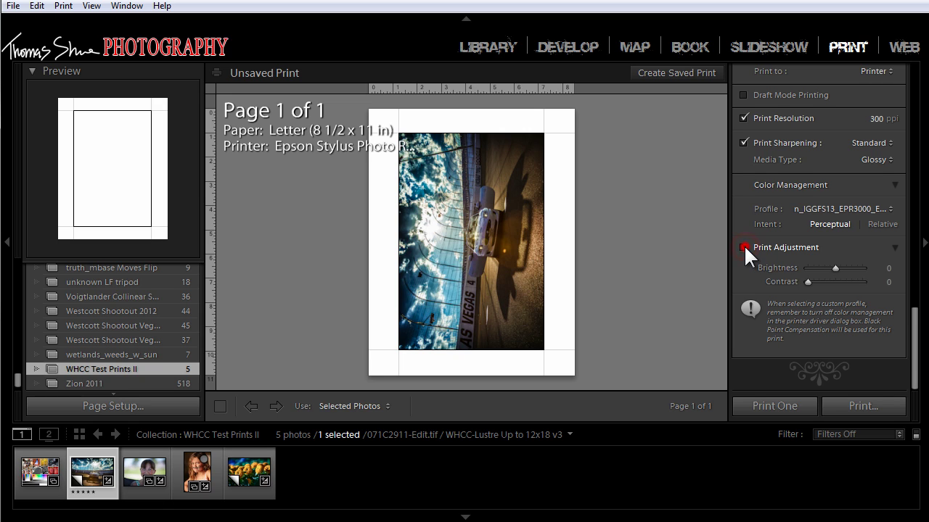
pyautogui.click(743, 246)
pyautogui.click(743, 247)
pyautogui.click(743, 247)
pyautogui.click(743, 247)
pyautogui.click(743, 247)
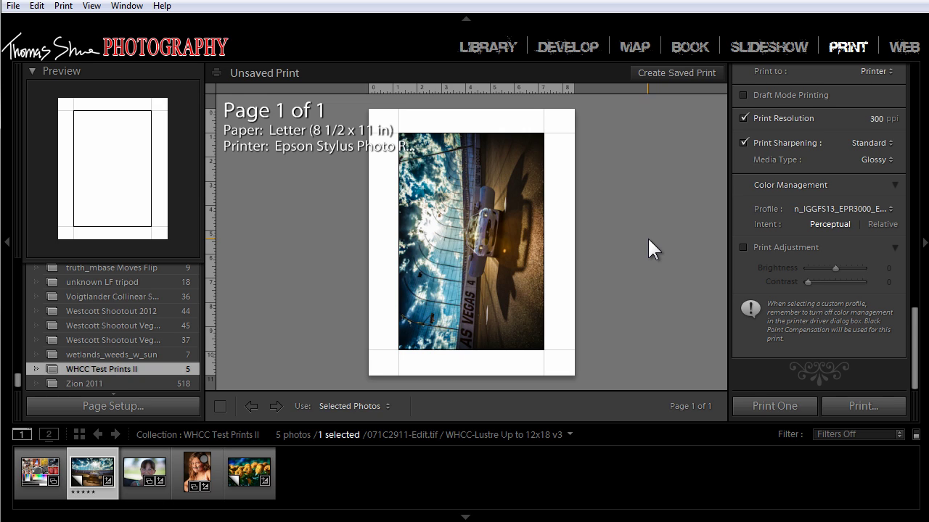
# Place the girl portrait on the print page, then browse Library to the sunflower and car photos.
pyautogui.click(193, 469)
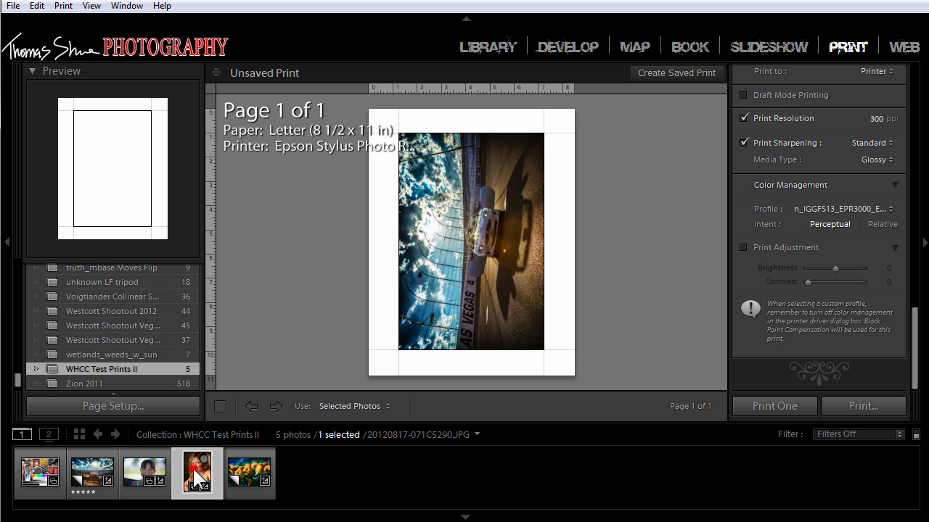
pyautogui.click(490, 47)
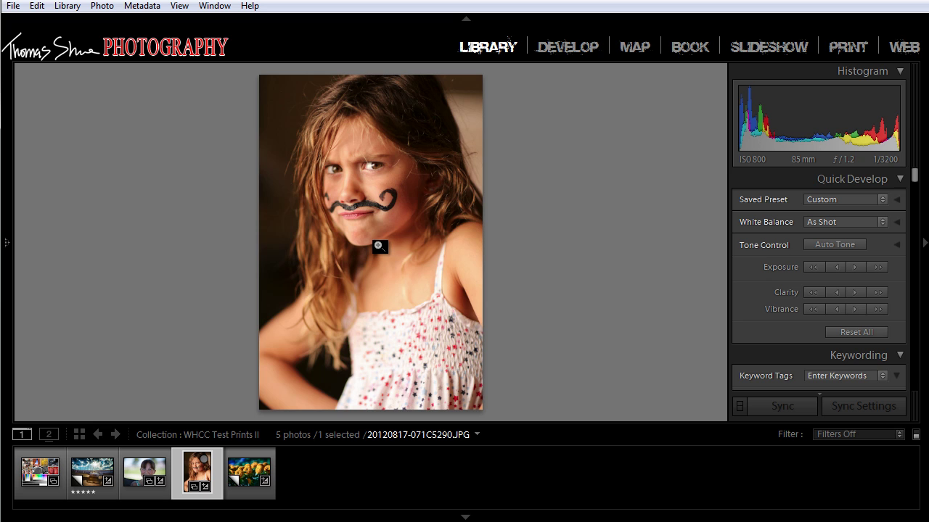
pyautogui.press('Right')
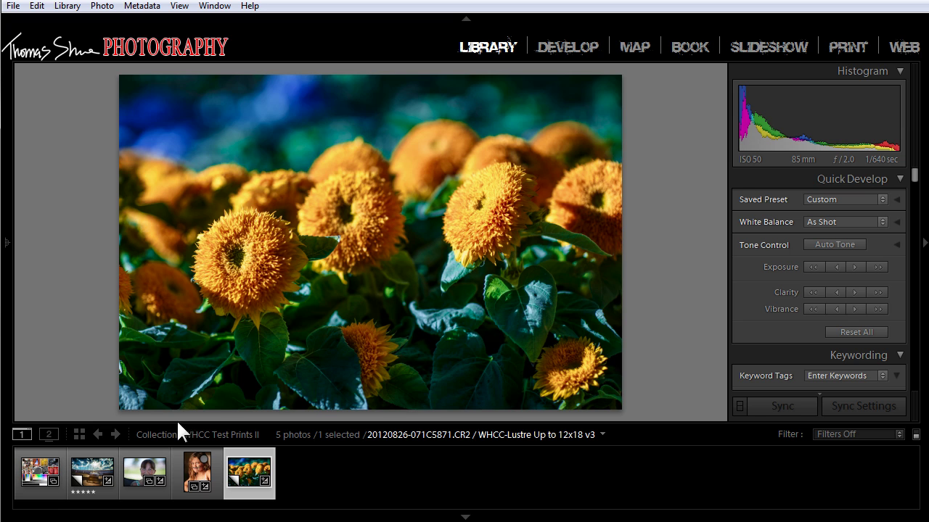
pyautogui.click(90, 473)
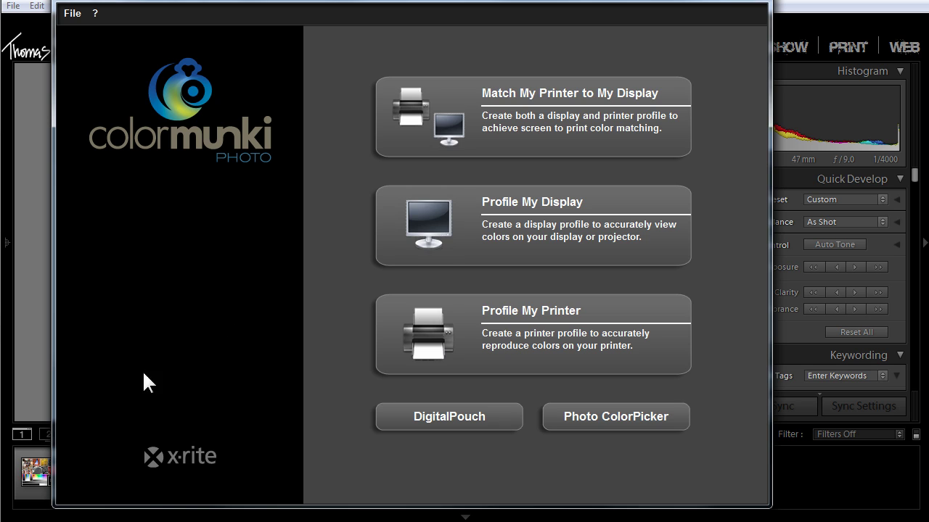
# Open ColorMunki Photo's File > Preferences to check tone curve 2.2 and the ICC versions.
pyautogui.click(71, 13)
pyautogui.click(100, 30)
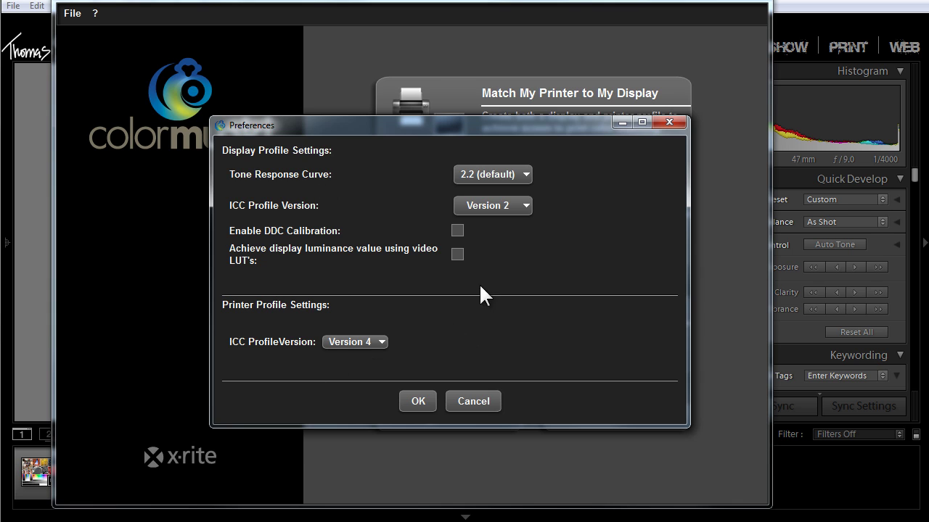
# Close Preferences and start profiling the primary display.
pyautogui.click(413, 401)
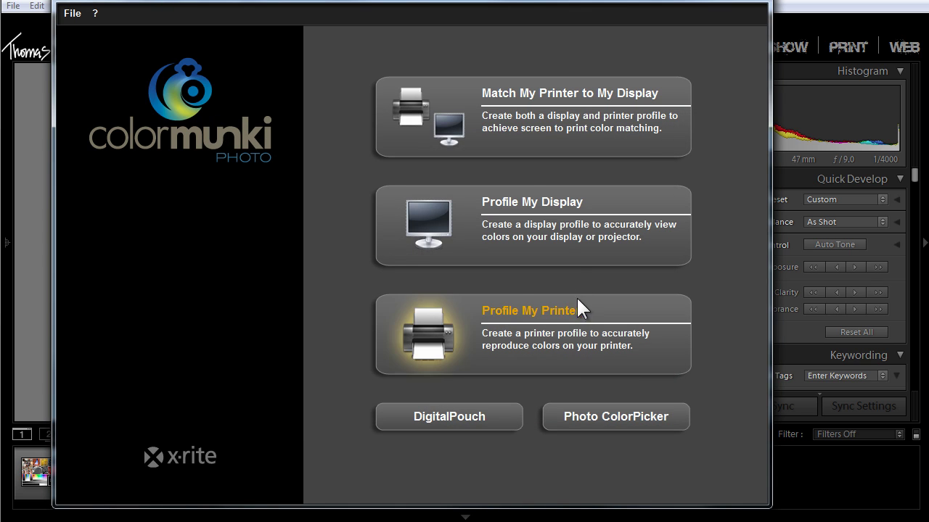
pyautogui.click(530, 201)
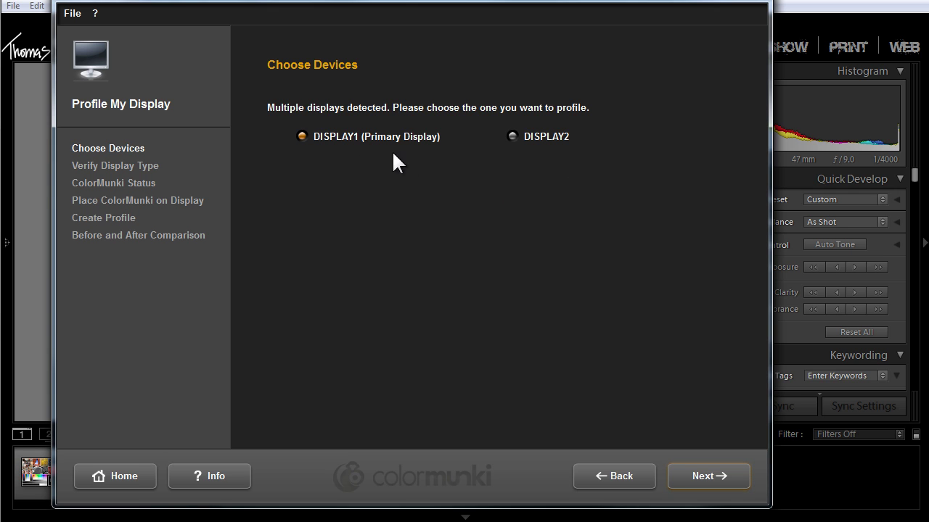
pyautogui.click(708, 477)
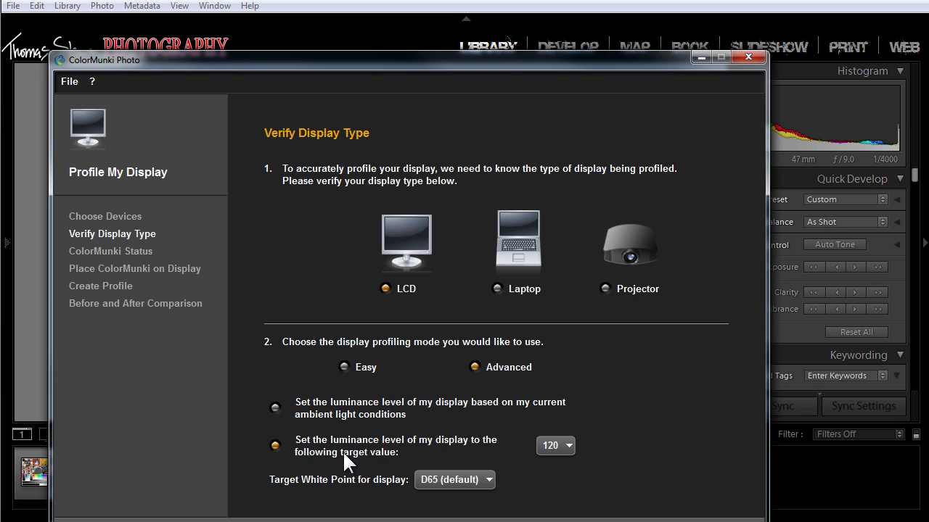
# Set target luminance to 80, then switch to luminance based on ambient light conditions.
pyautogui.click(568, 445)
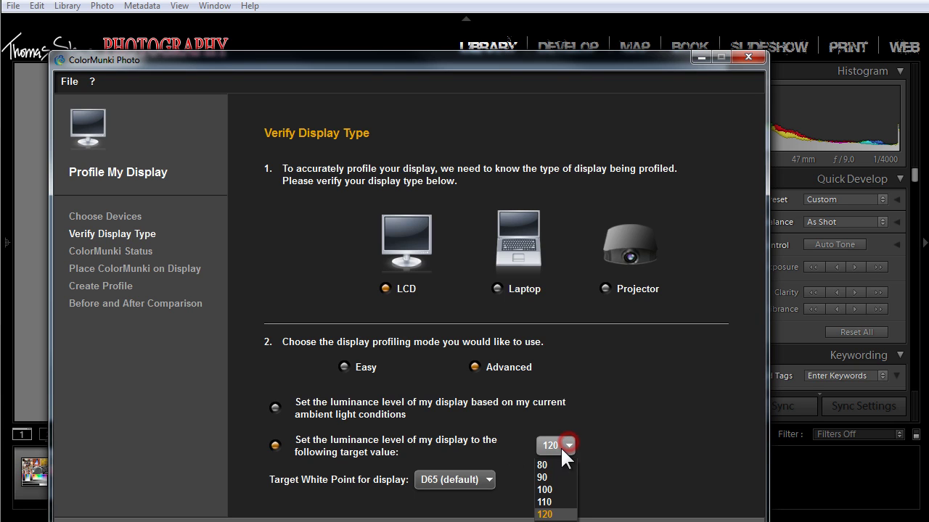
pyautogui.click(551, 466)
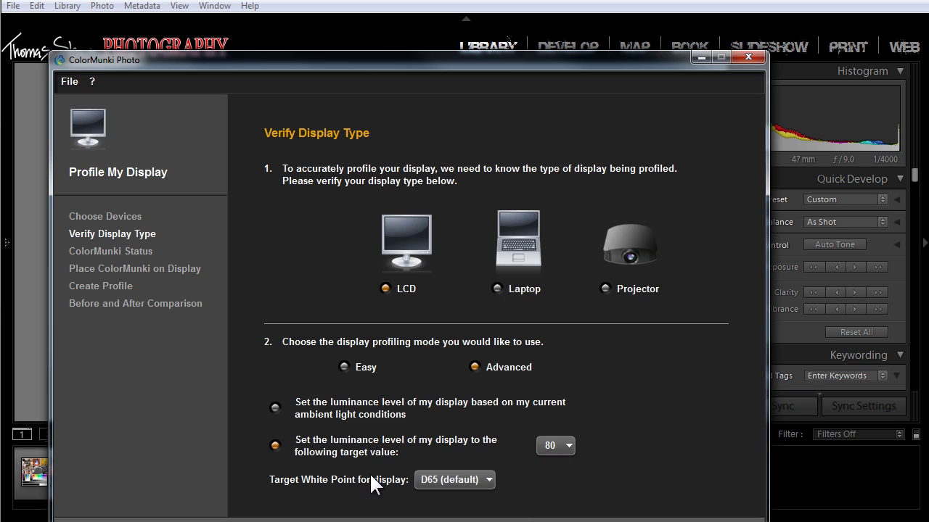
pyautogui.click(276, 407)
# Advance to ColorMunki Status and calibrate the ColorMunki device.
pyautogui.press('Return')
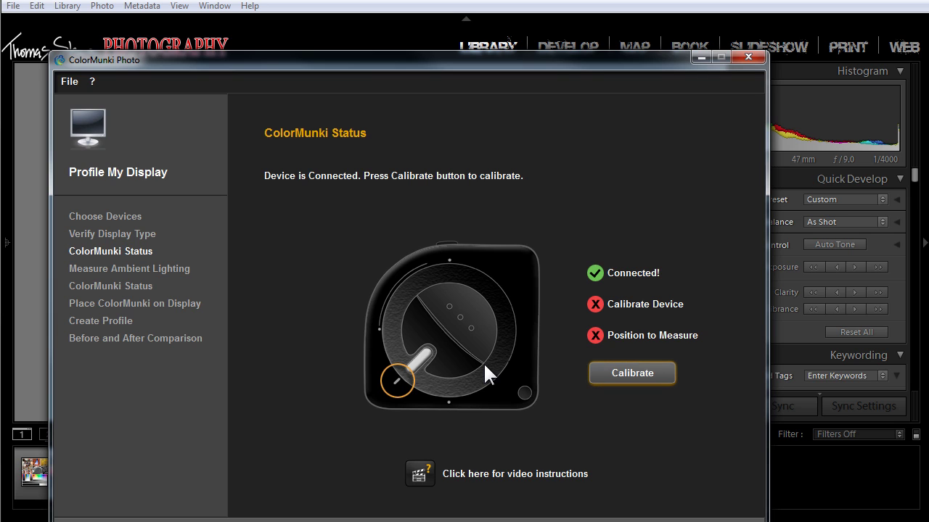
pyautogui.click(644, 373)
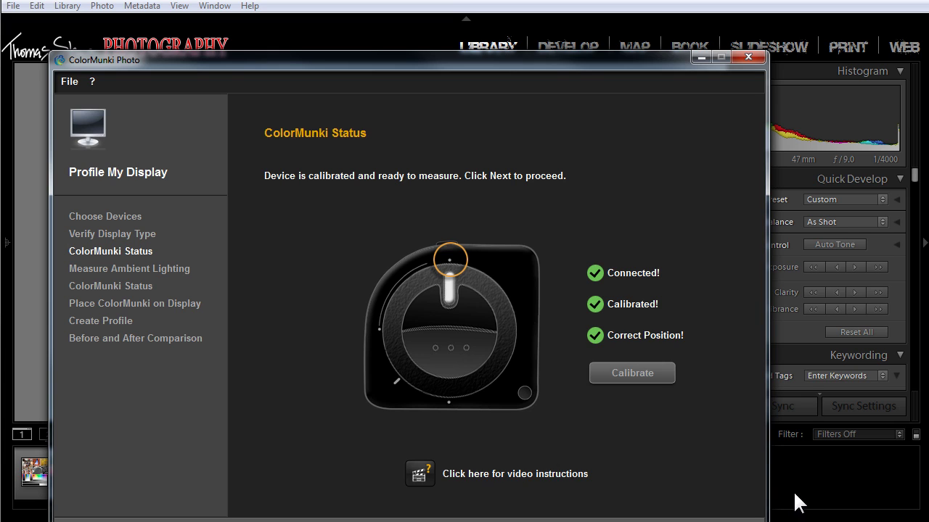
# Advance to Measure Ambient Lighting and measure the room's light level.
pyautogui.press('Return')
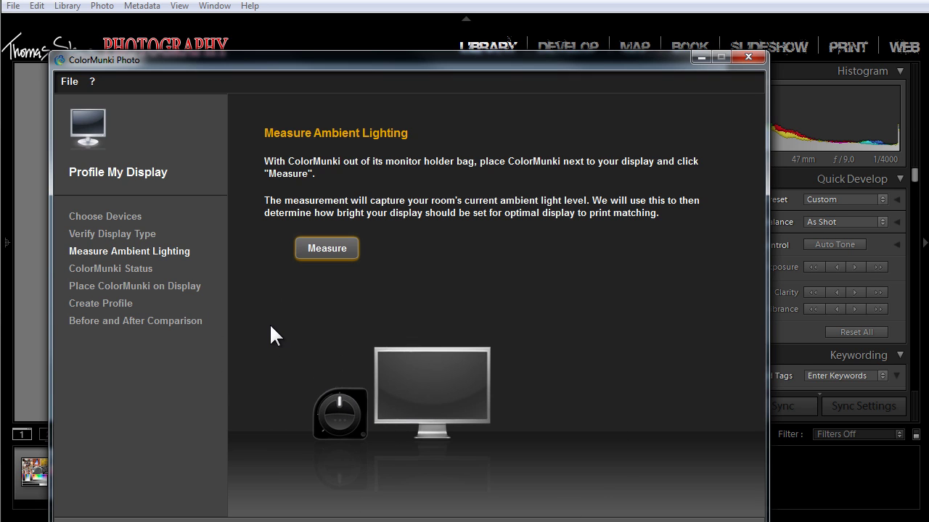
pyautogui.click(303, 251)
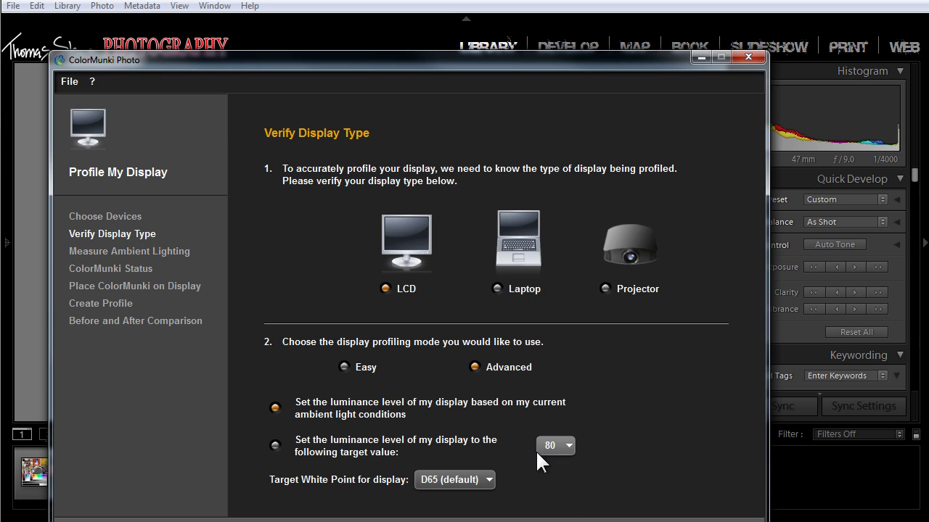
# Use the fixed target luminance of 80 and keep D65 (default) as the white point.
pyautogui.click(275, 442)
pyautogui.click(486, 478)
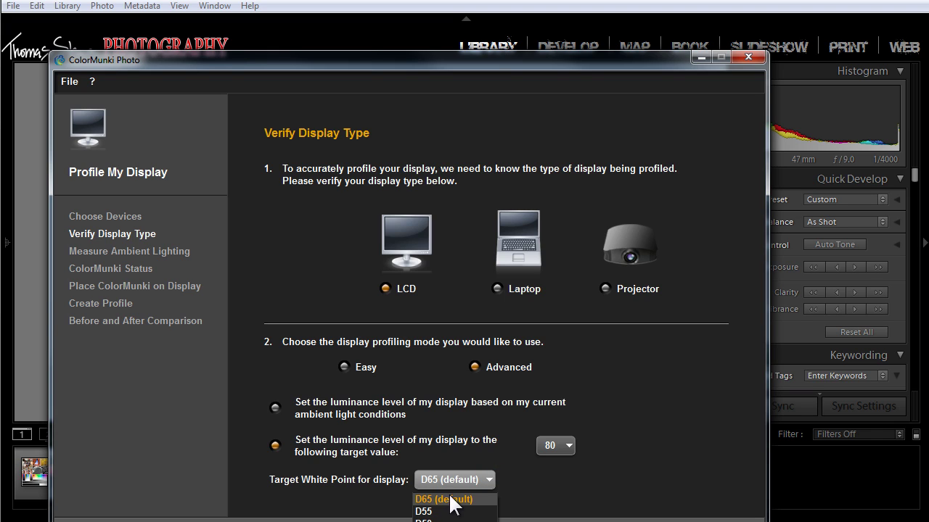
pyautogui.click(456, 473)
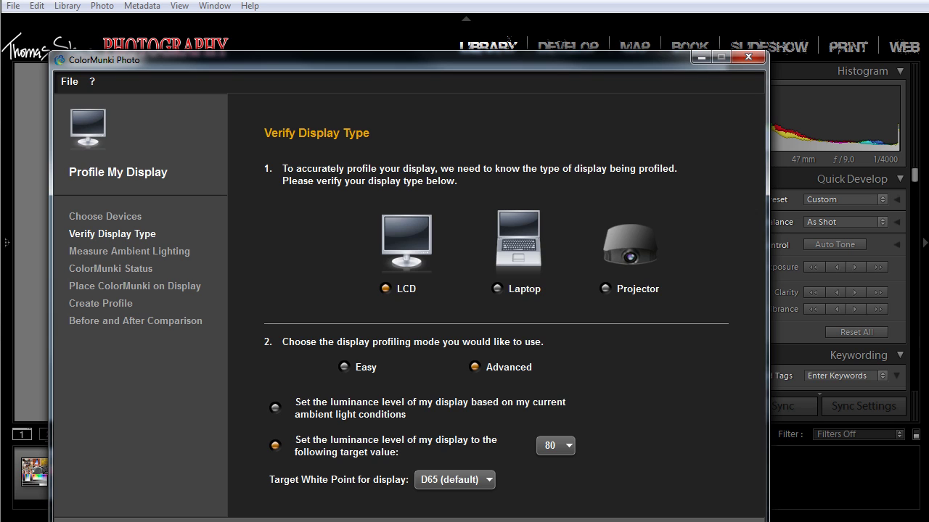
# Advance past Verify Display Type and ColorMunki Status to Place ColorMunki on Display.
pyautogui.press('Return')
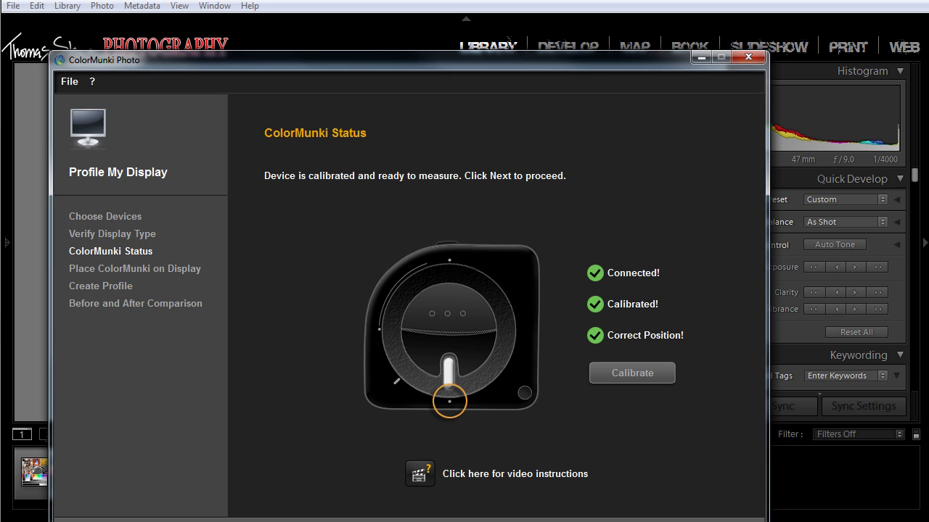
pyautogui.press('Return')
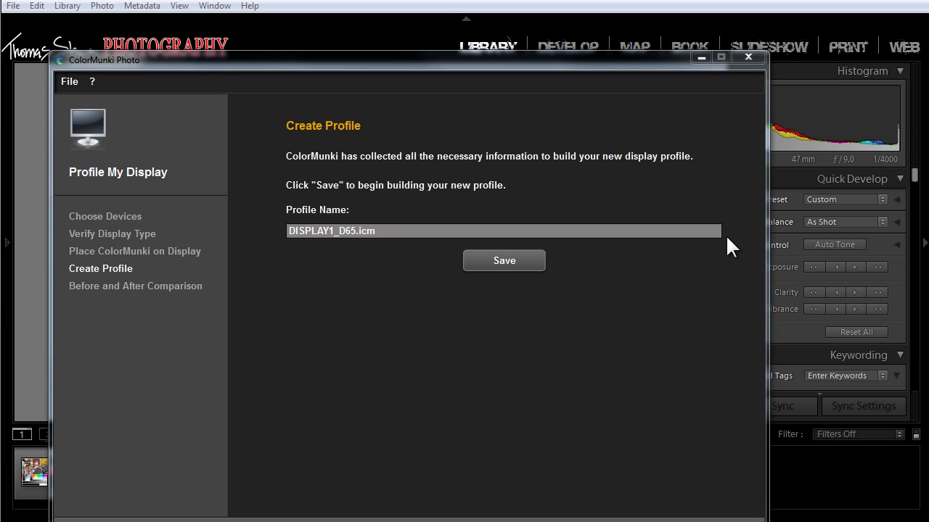
# Insert '10-16-2012' and 'b90-con43' before .icm in the DISPLAY1_D65 profile name.
pyautogui.moveTo(468, 63); pyautogui.dragTo(530, 5)
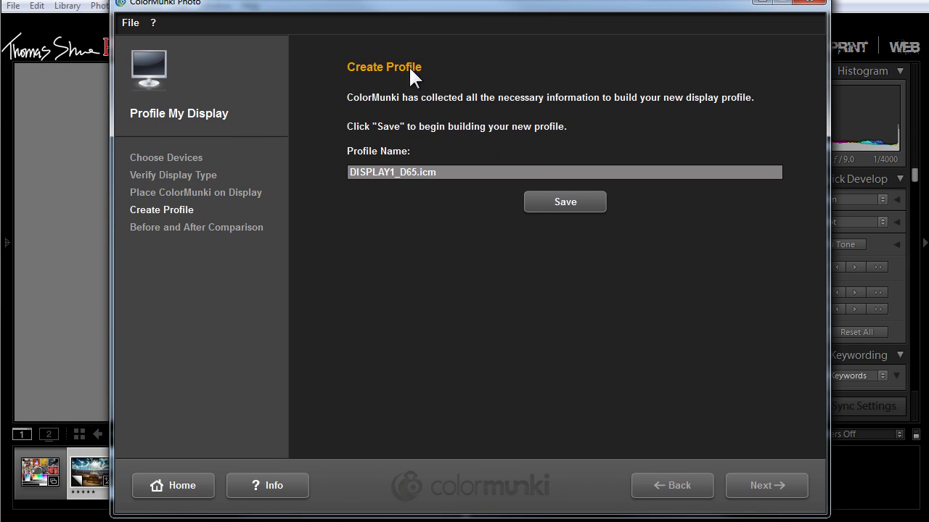
pyautogui.click(419, 172)
pyautogui.write('10-16-2012')
pyautogui.write('b90-con')
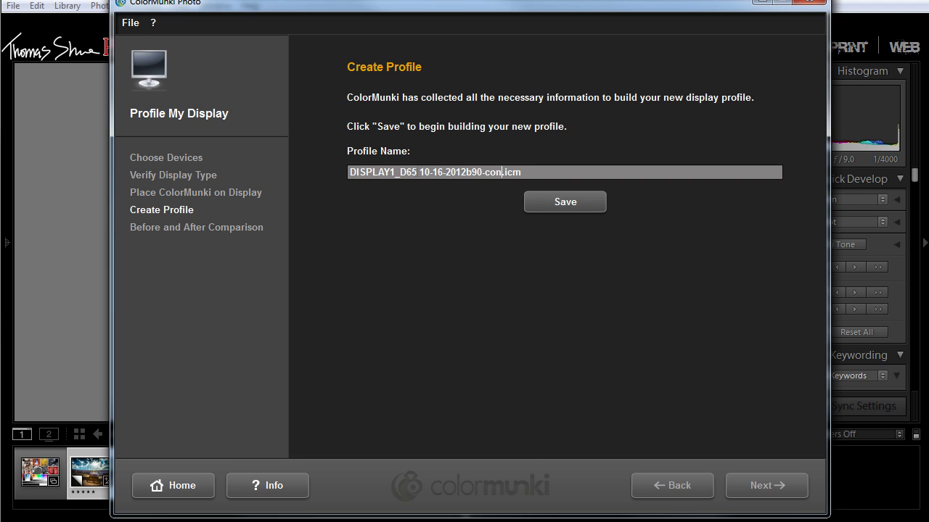
pyautogui.write('43')
# Save the new display profile with a re-profile reminder every 4 weeks.
pyautogui.click(558, 201)
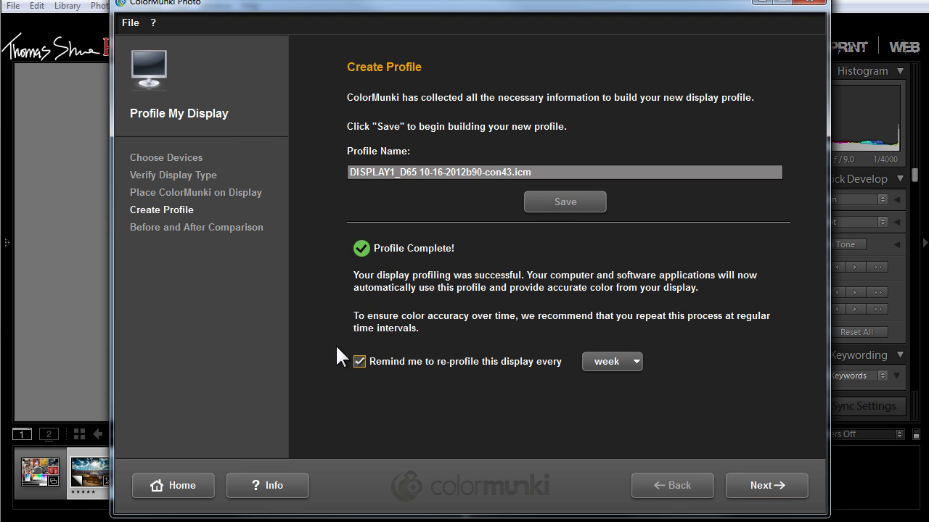
pyautogui.click(639, 357)
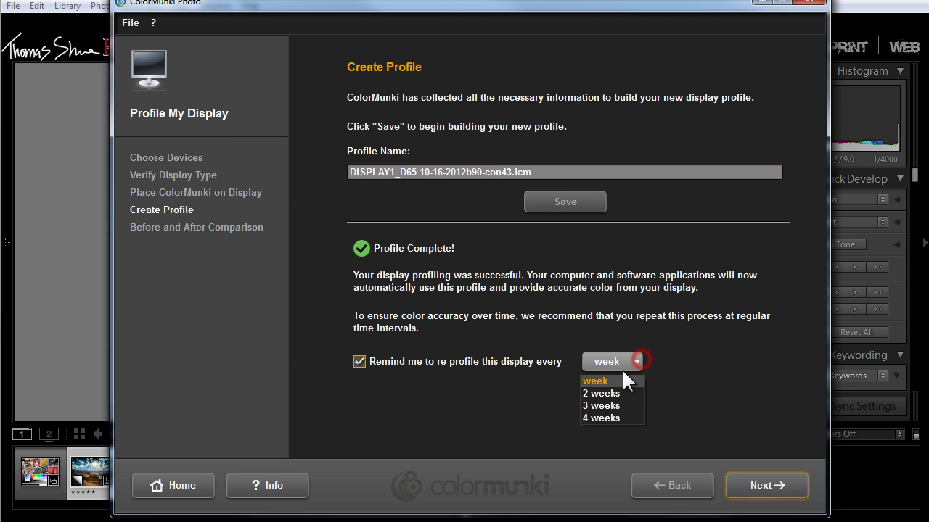
pyautogui.click(606, 418)
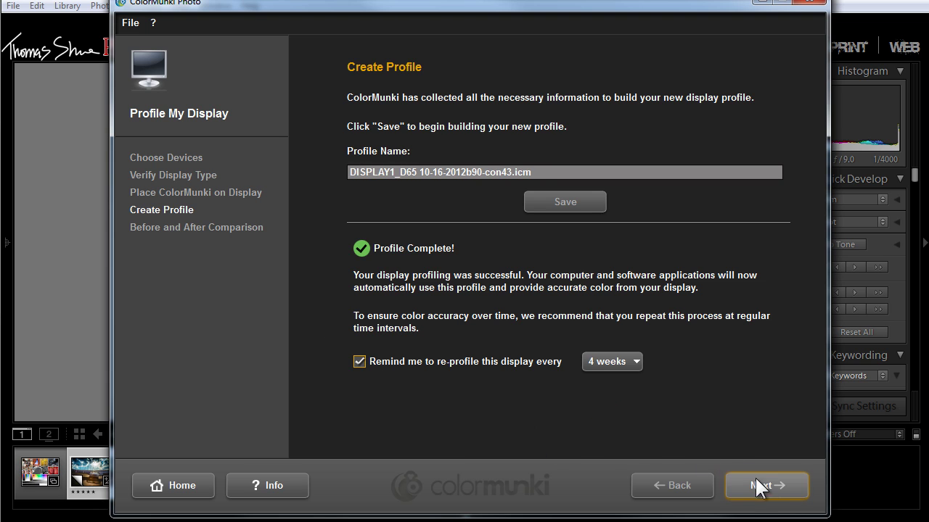
# Compare the sample image before and after the profile, finish, and close ColorMunki.
pyautogui.click(764, 486)
pyautogui.click(431, 374)
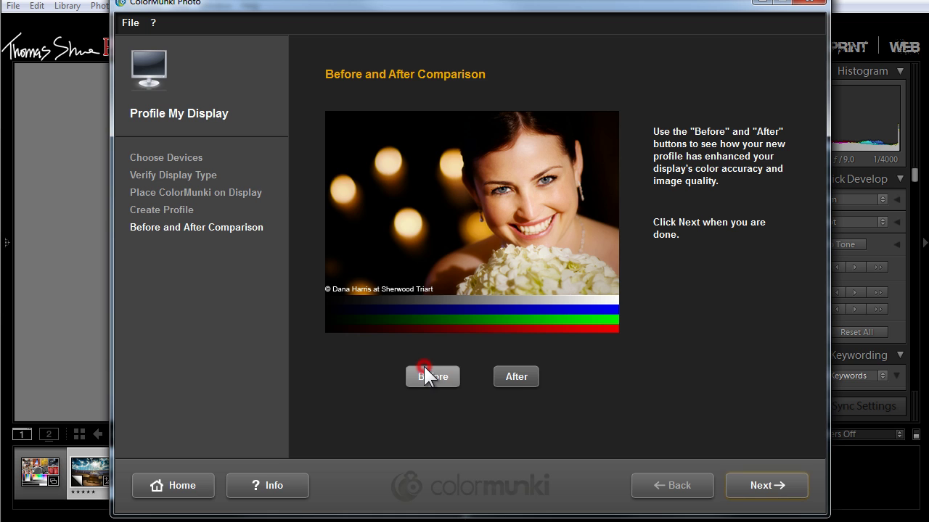
pyautogui.click(509, 373)
pyautogui.click(435, 375)
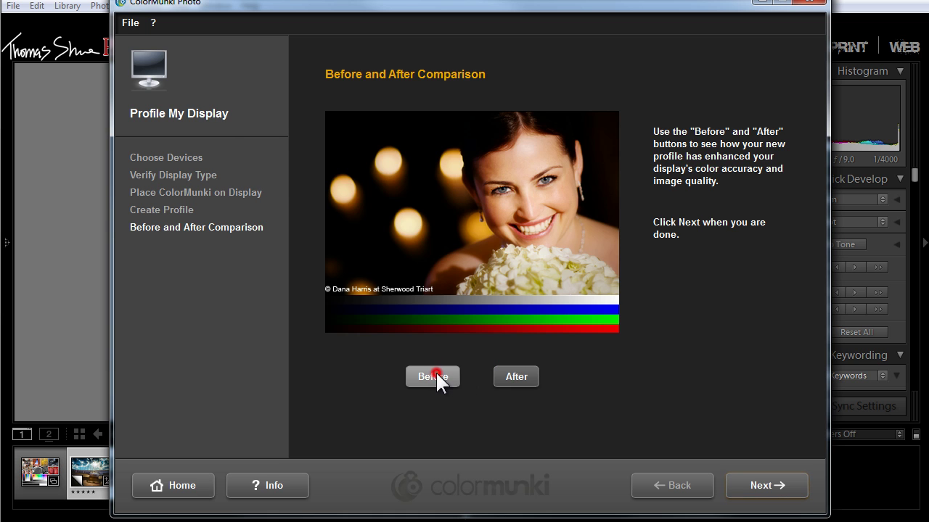
pyautogui.click(775, 488)
pyautogui.click(816, 3)
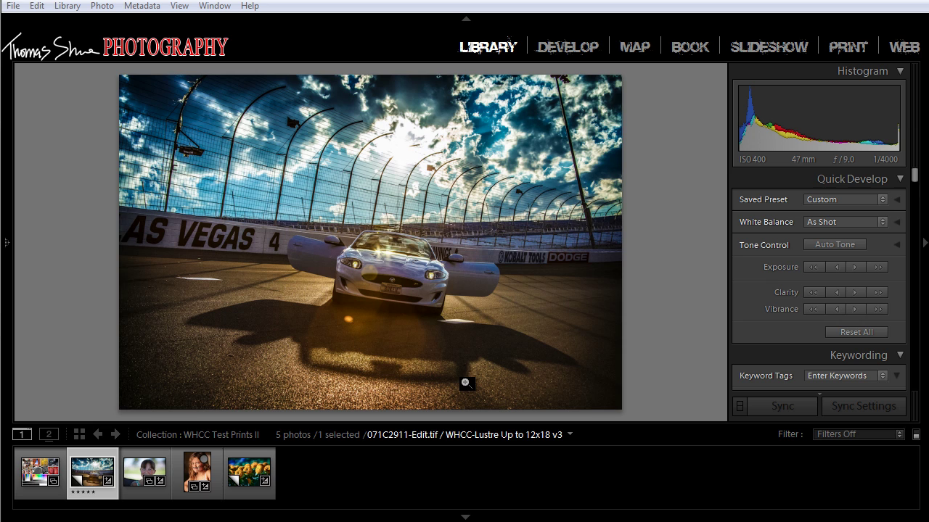
# Flip between the test chart and portraits in WHCC Test Prints II, then open the woman's portrait in Print.
pyautogui.click(33, 465)
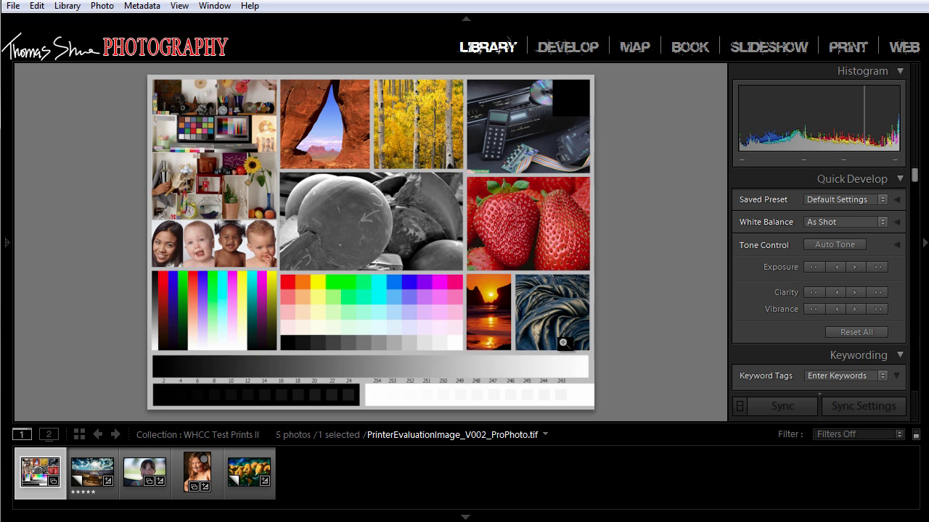
pyautogui.click(189, 465)
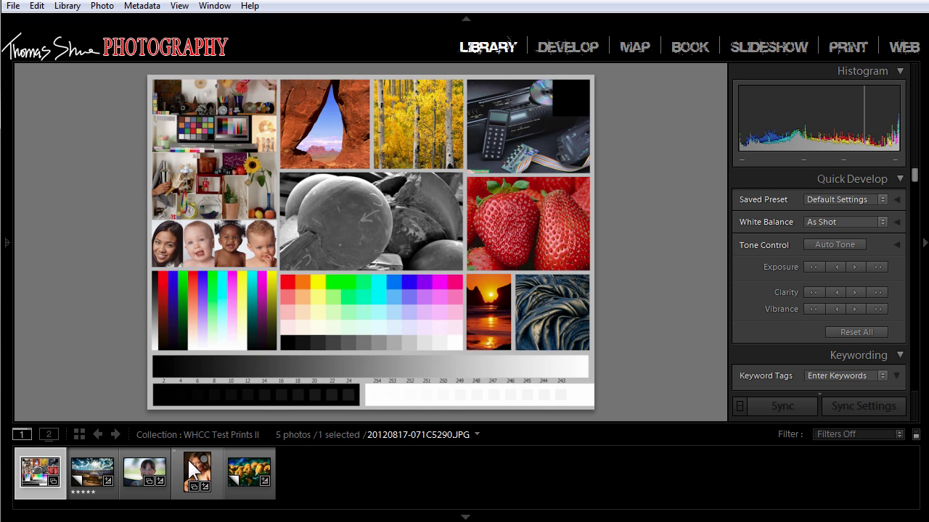
pyautogui.click(145, 468)
pyautogui.click(94, 468)
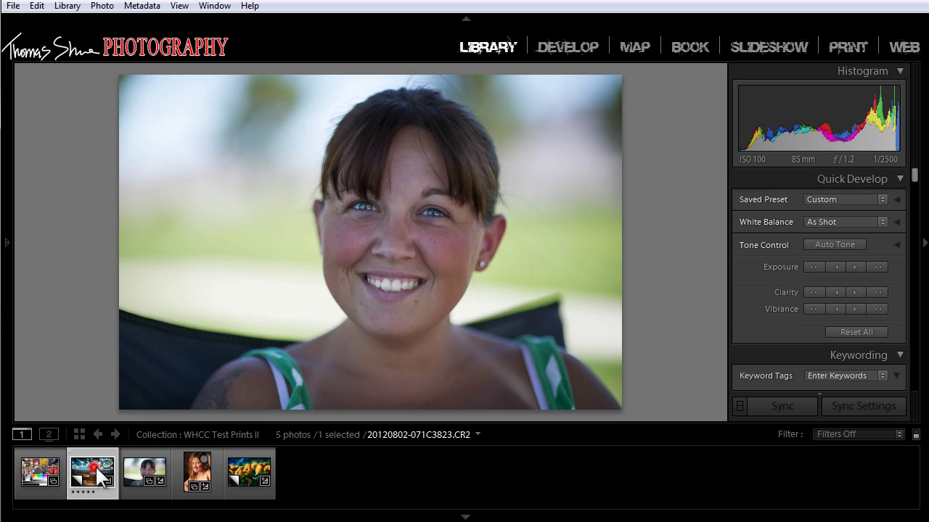
pyautogui.click(35, 464)
pyautogui.click(241, 473)
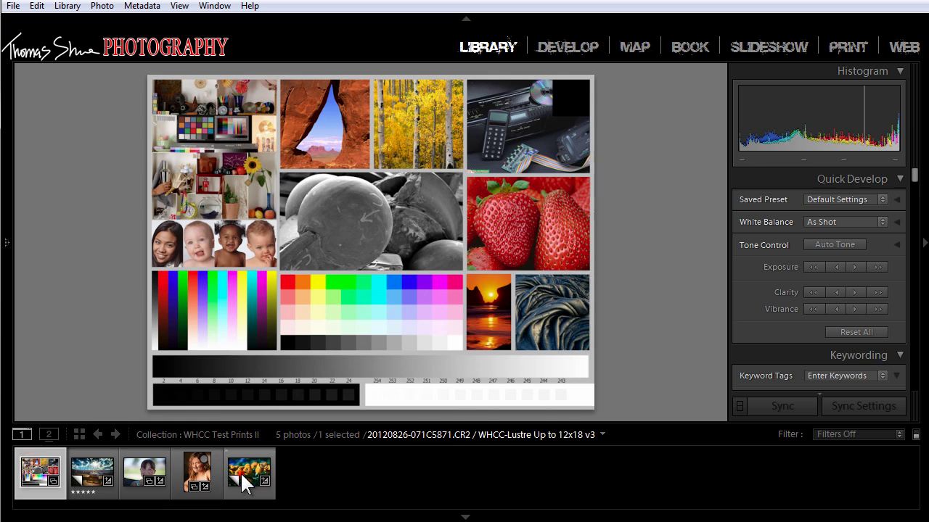
pyautogui.click(195, 464)
pyautogui.click(149, 468)
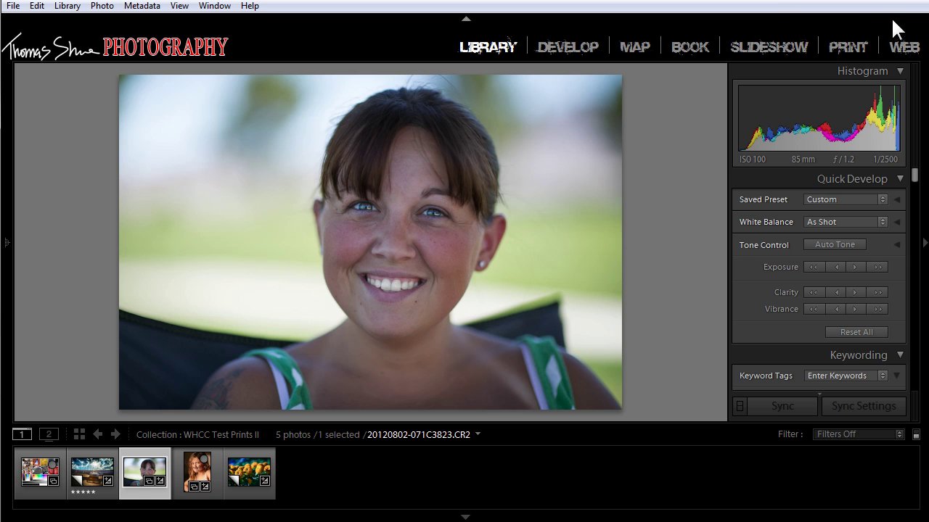
pyautogui.click(834, 46)
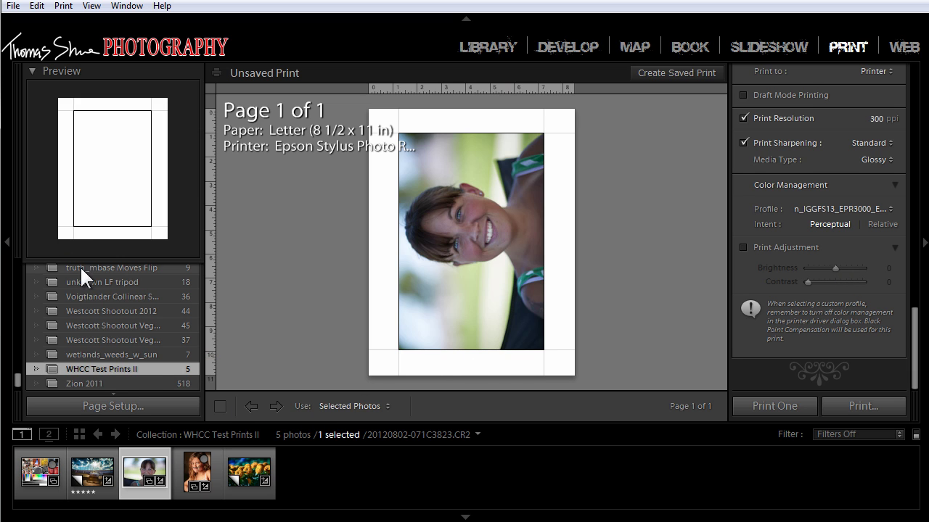
# Scroll up the Collections panel in the Print module.
pyautogui.scroll(5, 92, 296)
pyautogui.scroll(15, 92, 295)
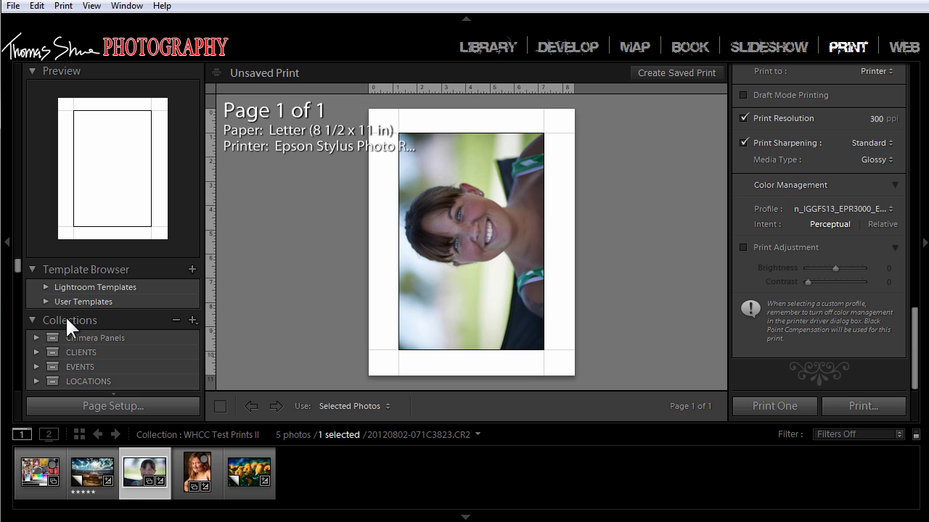
# Back in Library, browse the lightning, lillah_bday_cake and LV Valley Pano collections, ending on LVMS Shoot.
pyautogui.click(500, 45)
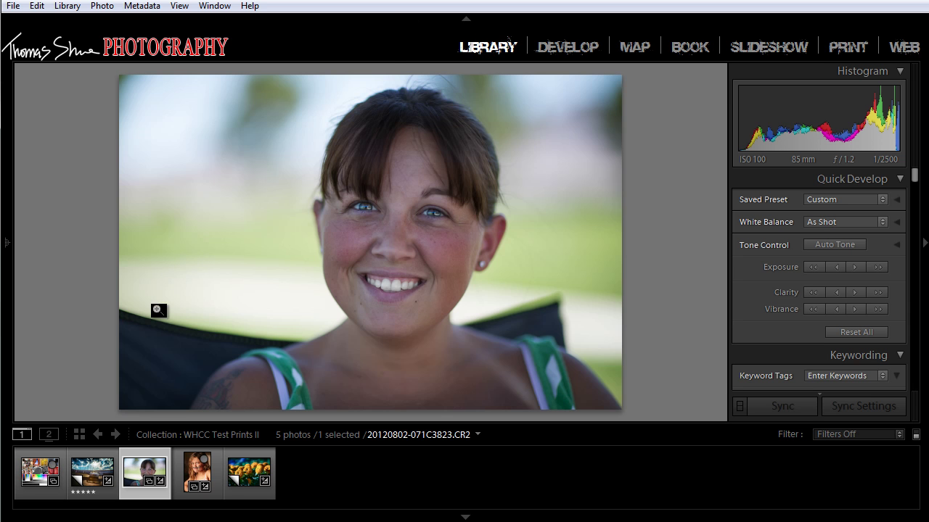
pyautogui.click(6, 242)
pyautogui.scroll(5, 136, 305)
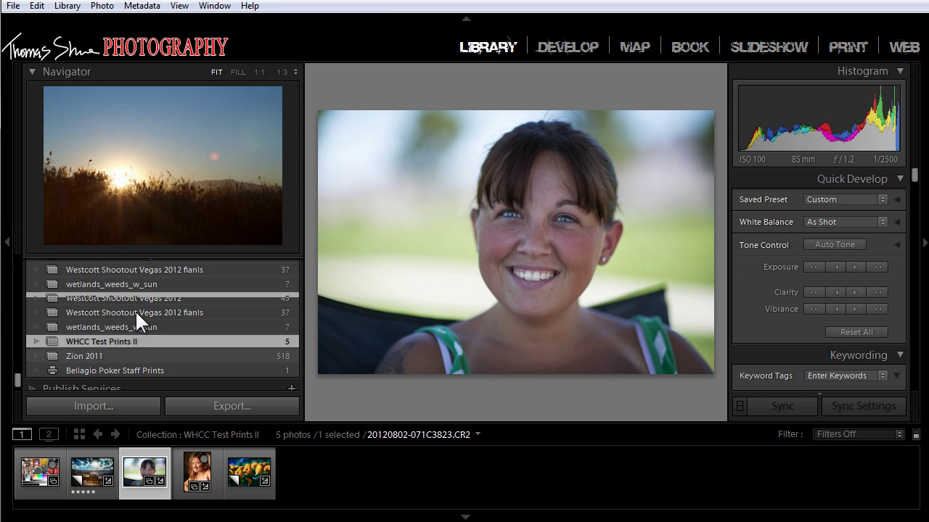
pyautogui.scroll(10, 137, 293)
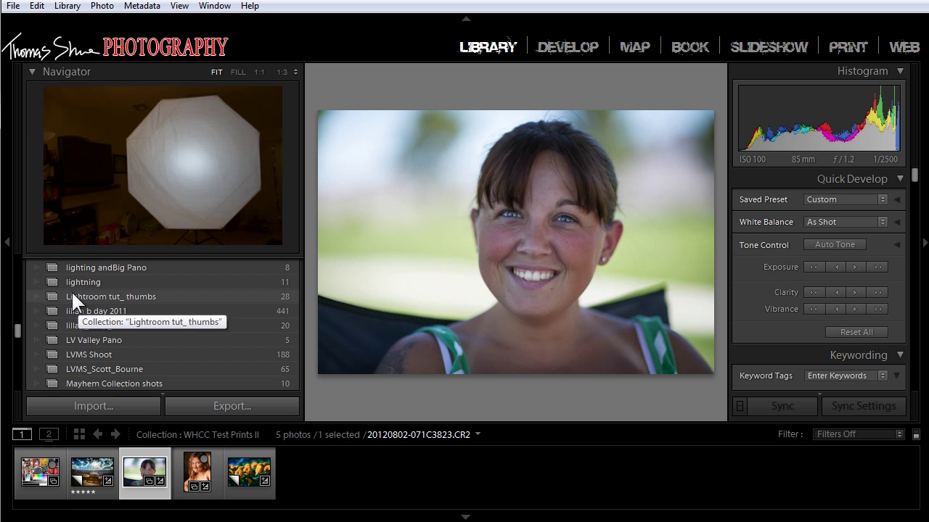
pyautogui.click(87, 281)
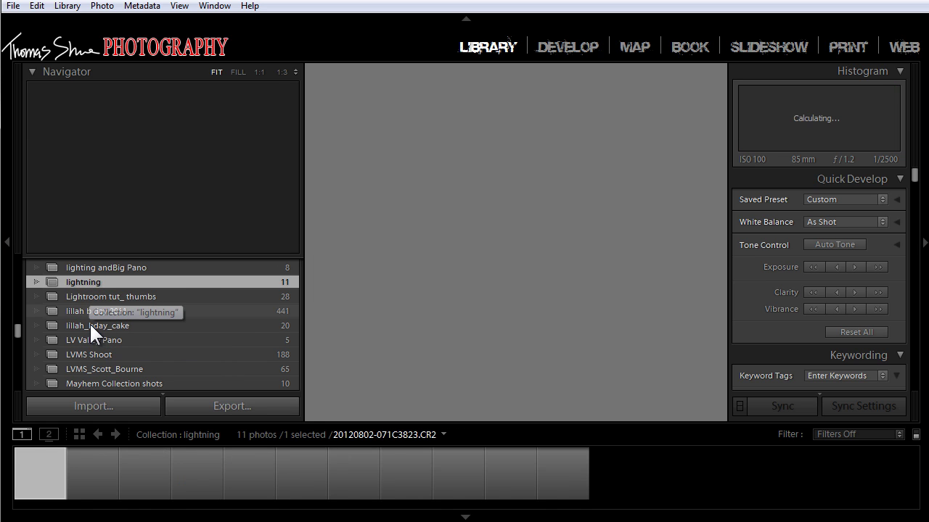
pyautogui.click(89, 325)
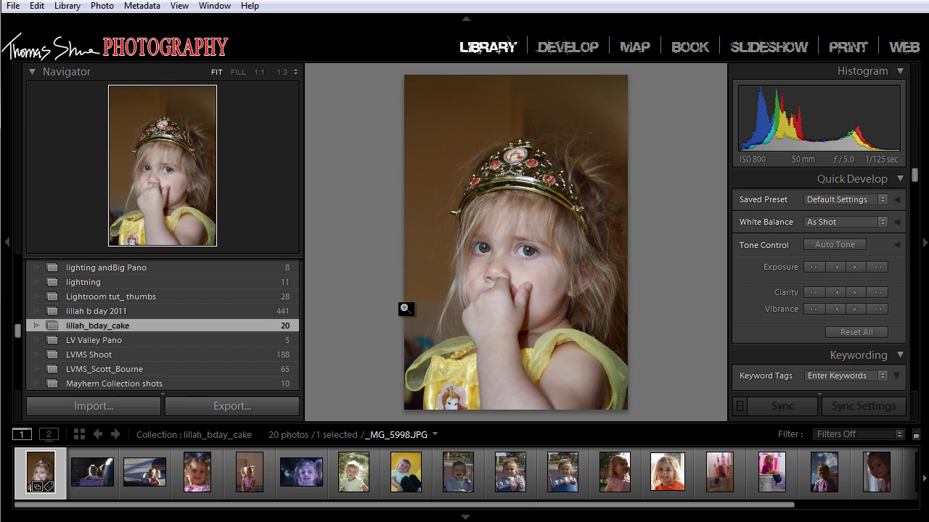
pyautogui.click(86, 335)
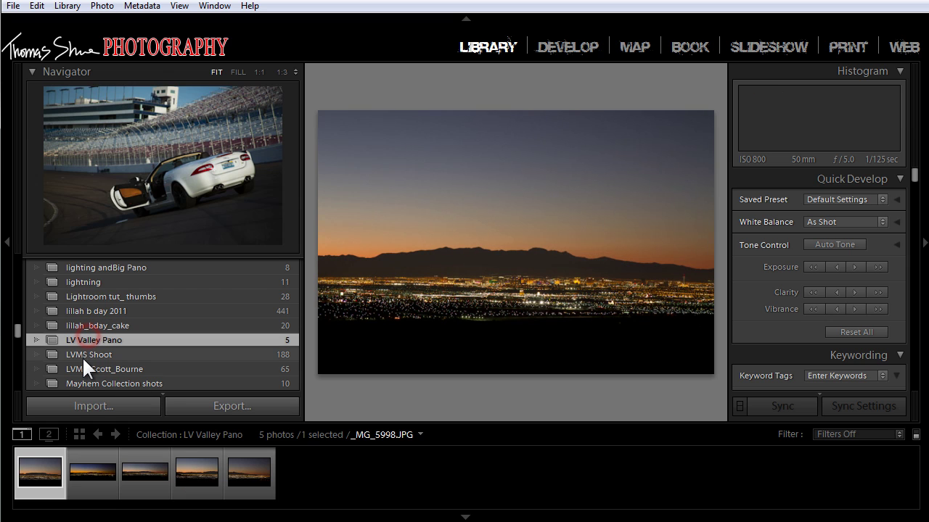
pyautogui.click(84, 356)
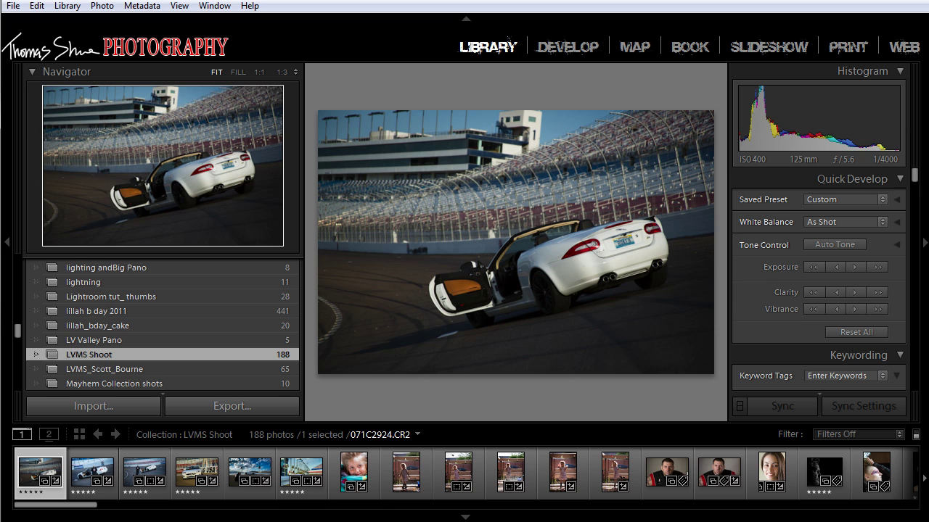
# View the man portraits 071C1843.CR2 and 071C1865.CR2, ending on A Passer By.jpg.
pyautogui.click(671, 464)
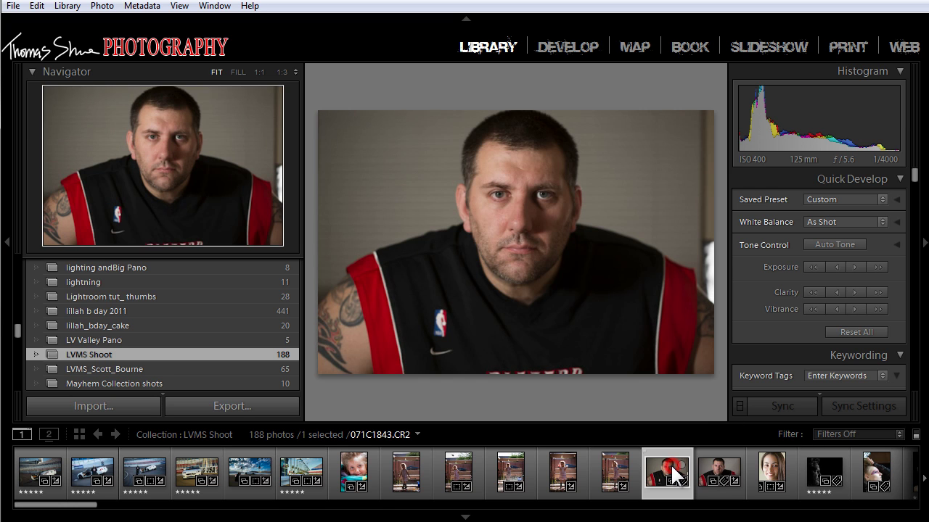
pyautogui.click(741, 476)
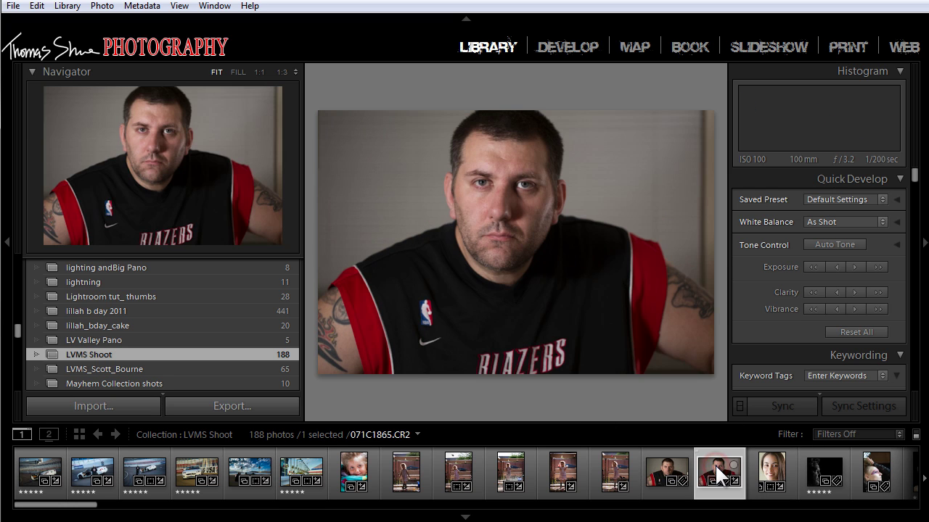
pyautogui.click(655, 463)
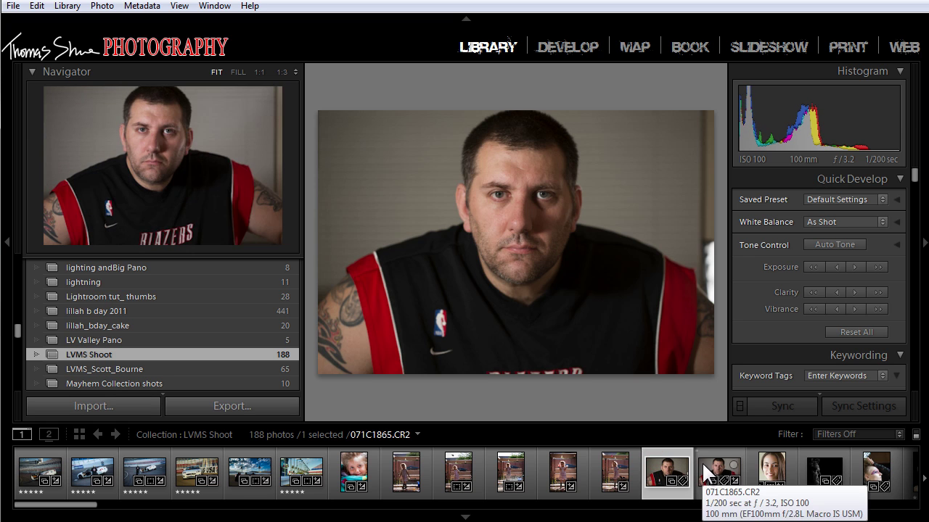
pyautogui.click(811, 461)
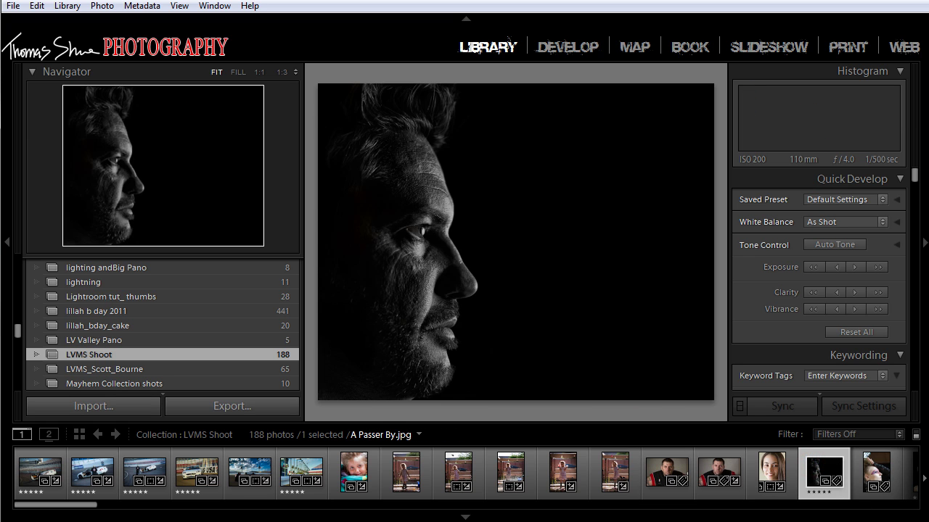